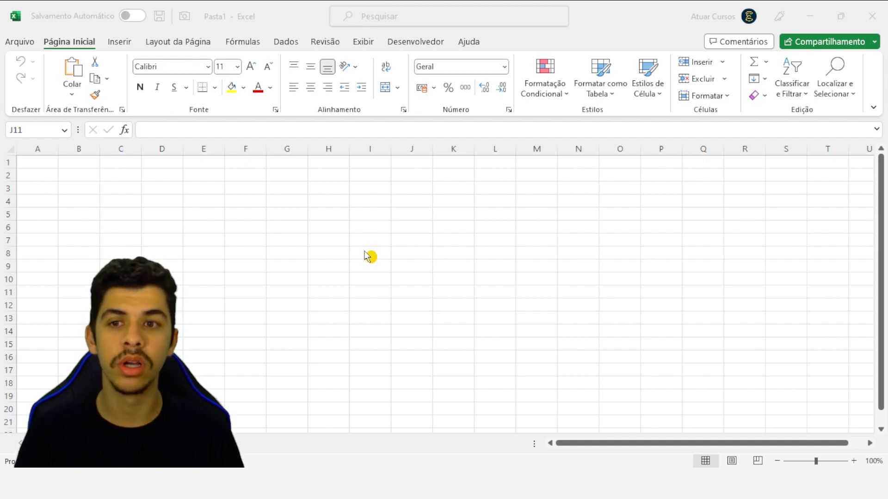
- Create a workbook from the 'Calendário de qualquer ano (um mês por guia)' template via Mais modelos
{"action": "left_click", "coordinate": [24, 44]}
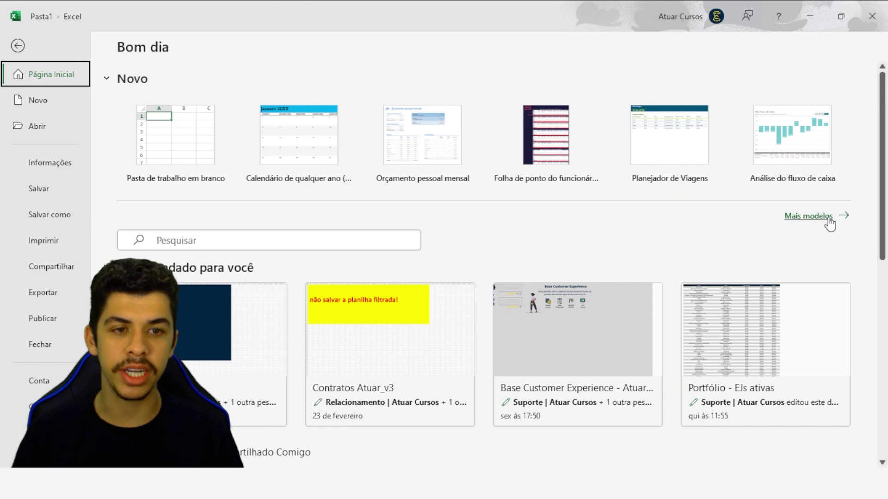
{"action": "left_click", "coordinate": [808, 216]}
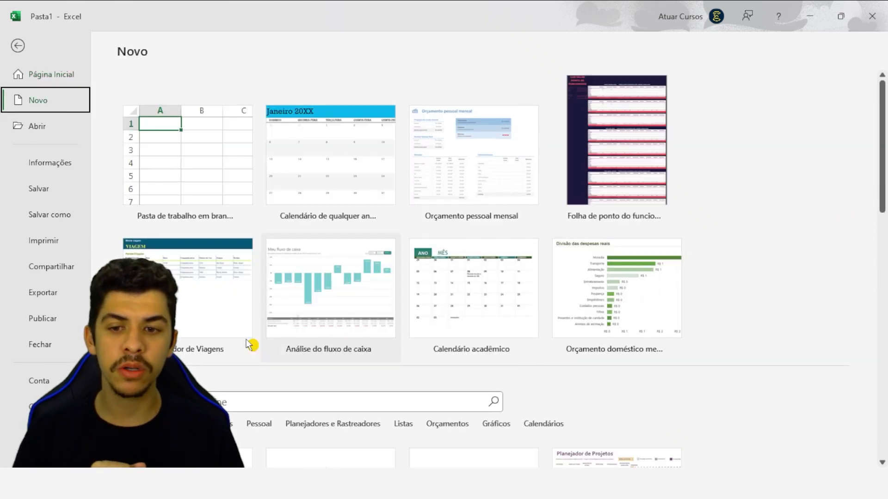
{"action": "mouse_move", "coordinate": [331, 162]}
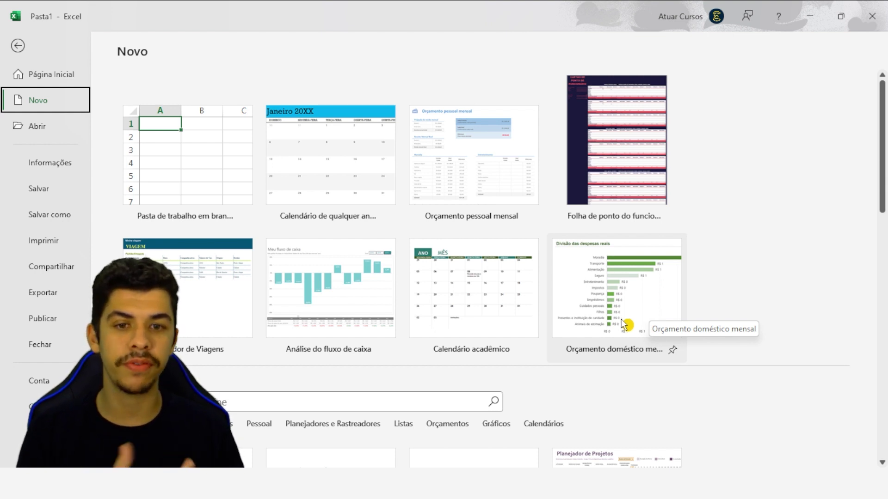
{"action": "left_click", "coordinate": [332, 158]}
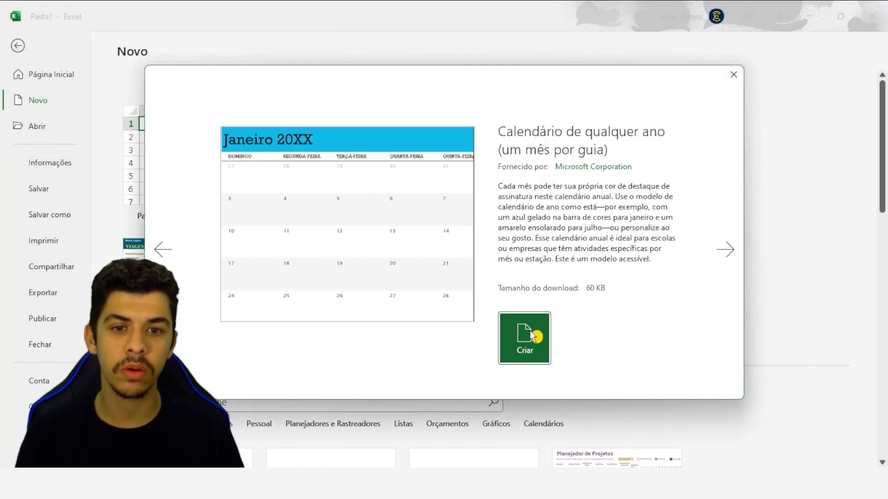
{"action": "left_click", "coordinate": [532, 336]}
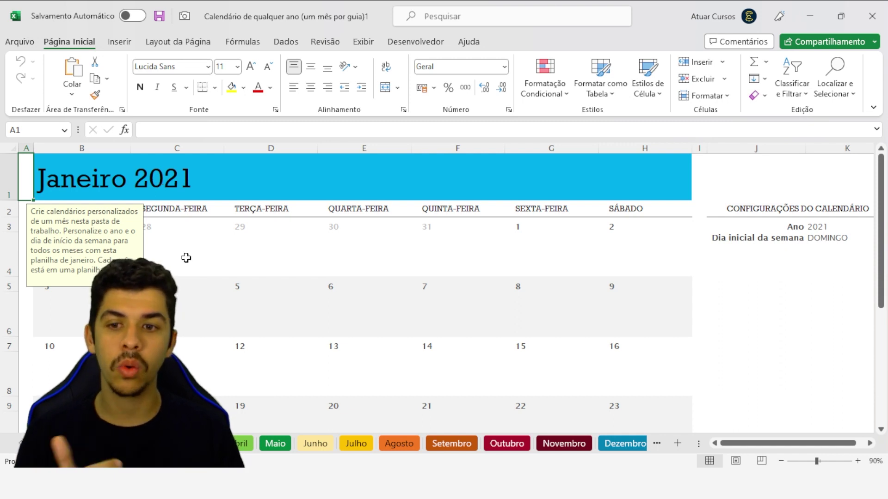
- Enter 2022 as the calendar year in the Ano cell K3
{"action": "left_click", "coordinate": [93, 175]}
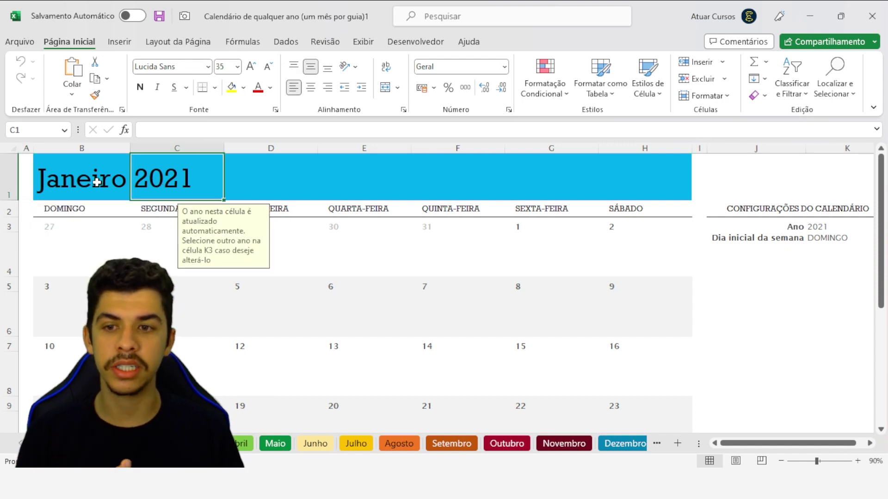
{"action": "left_click", "coordinate": [824, 228]}
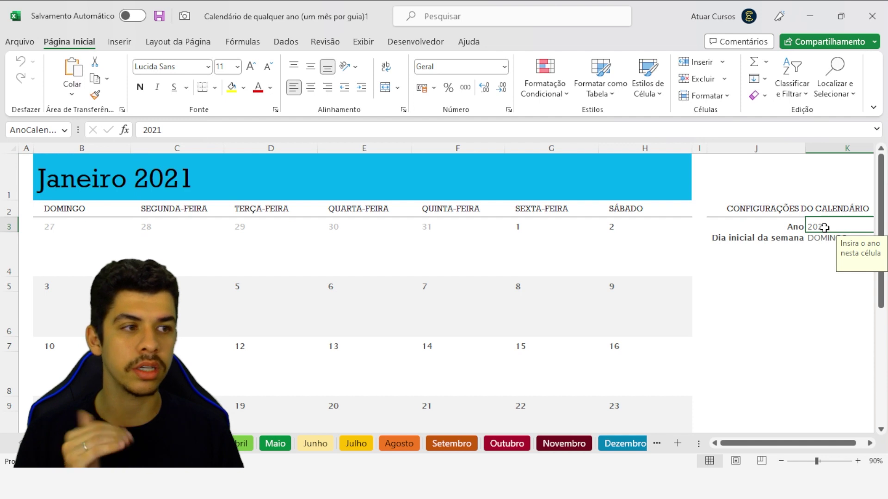
{"action": "left_click", "coordinate": [870, 443]}
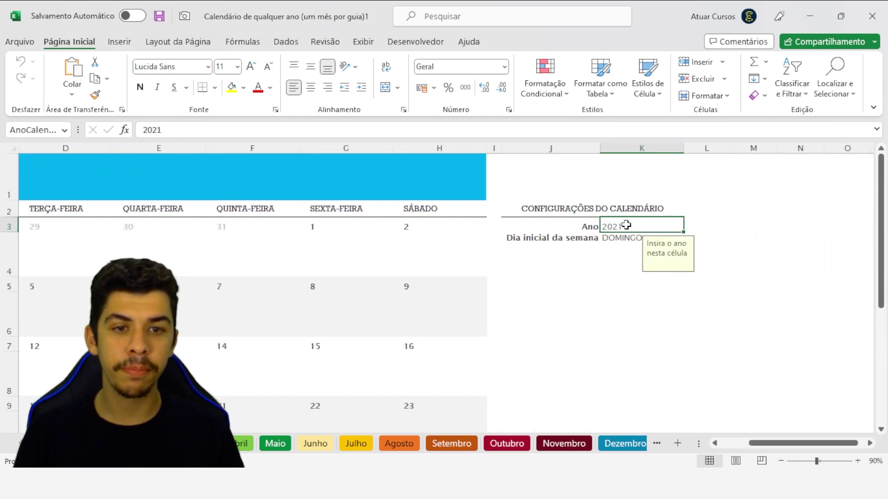
{"action": "type", "text": "2"}
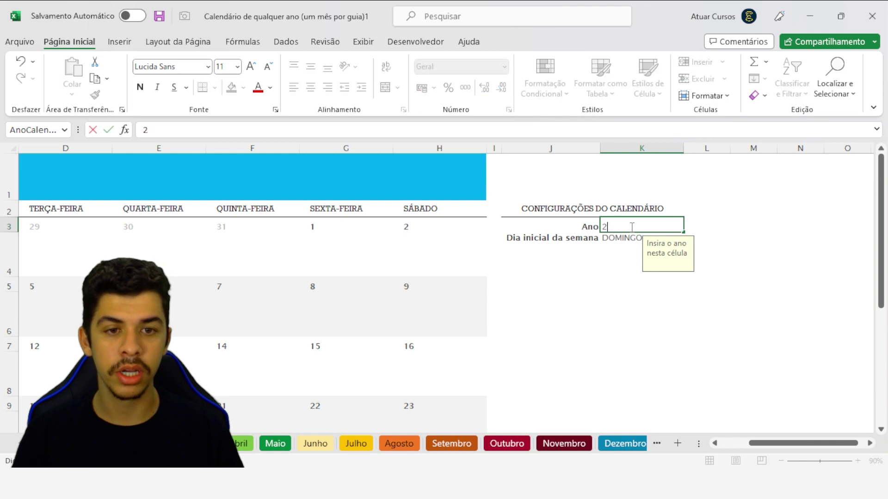
{"action": "key", "text": "Return"}
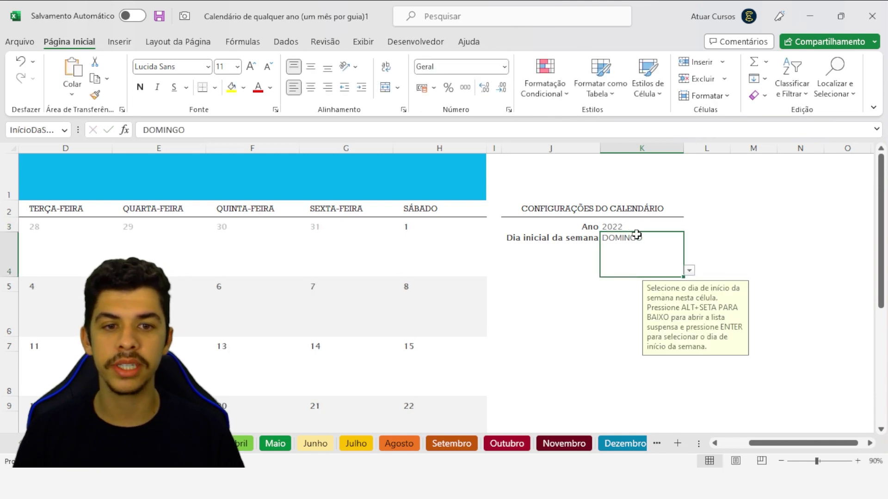
- Edit the Ano cell K3 to 2023 so the calendar shows Janeiro 2023
{"action": "left_click", "coordinate": [629, 223]}
{"action": "left_click", "coordinate": [439, 254]}
{"action": "left_click_drag", "start_coordinate": [751, 443], "coordinate": [709, 443]}
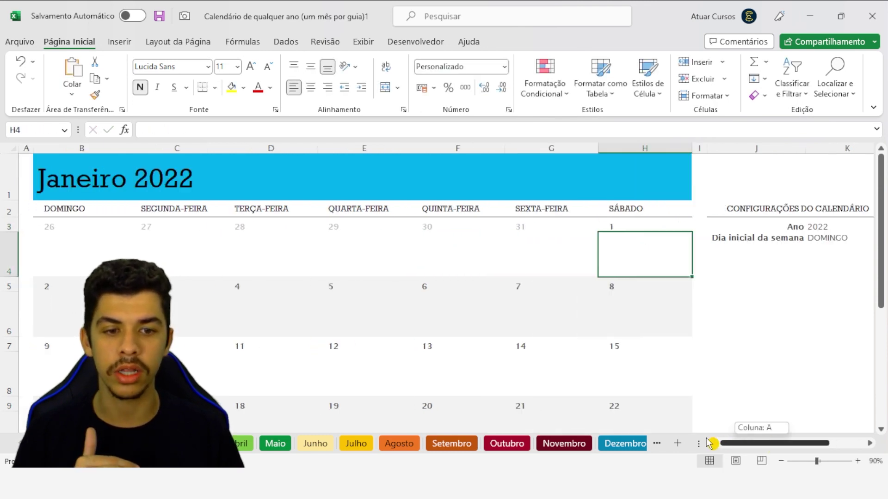
{"action": "left_click", "coordinate": [826, 230]}
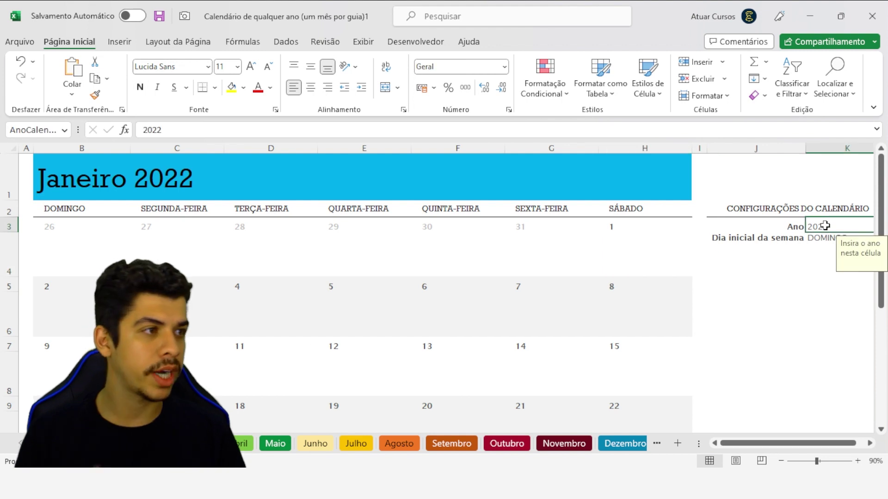
{"action": "key", "text": "F2"}
{"action": "key", "text": "BackSpace"}
{"action": "type", "text": "3"}
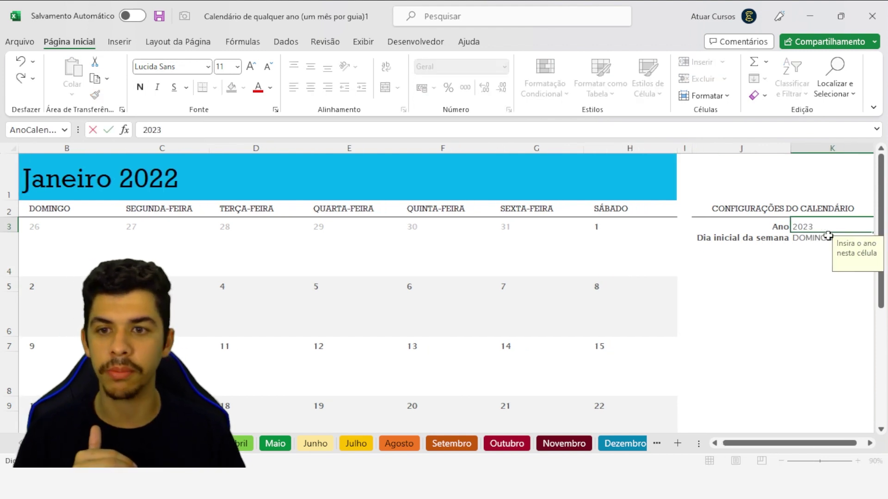
{"action": "key", "text": "Return"}
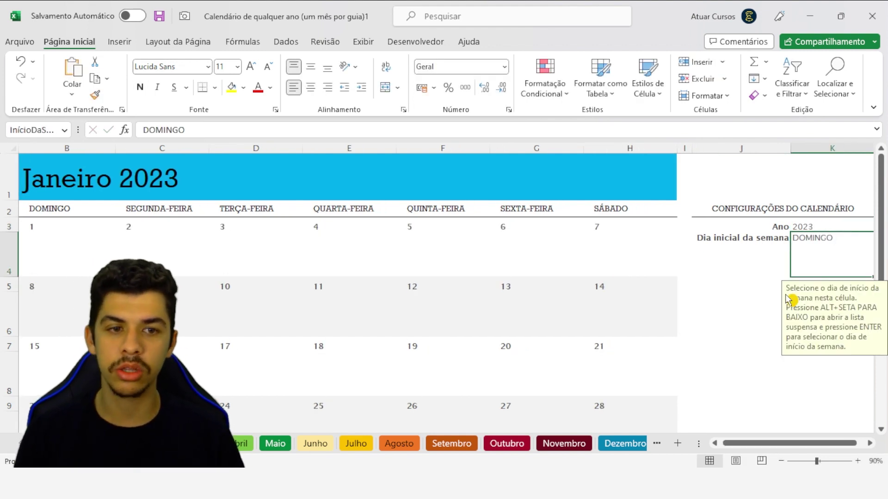
- Change the week start day in K4 to SEGUNDA-FEIRA
{"action": "left_click", "coordinate": [50, 210]}
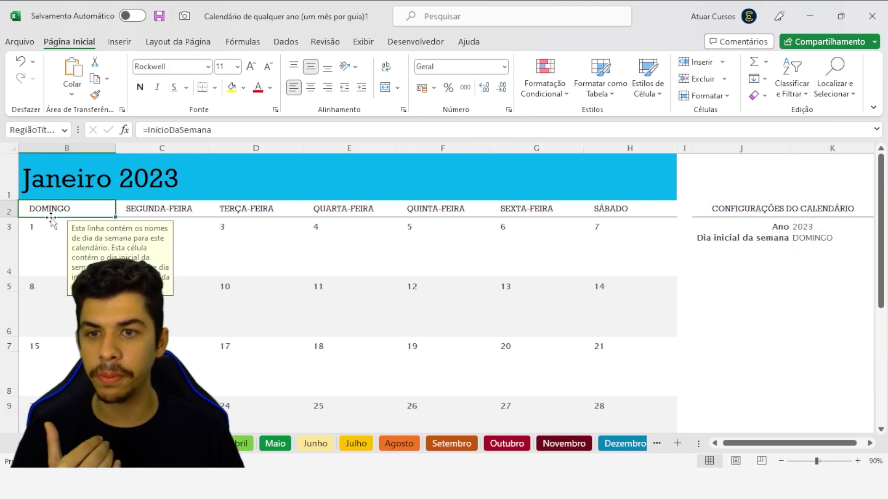
{"action": "left_click", "coordinate": [800, 242]}
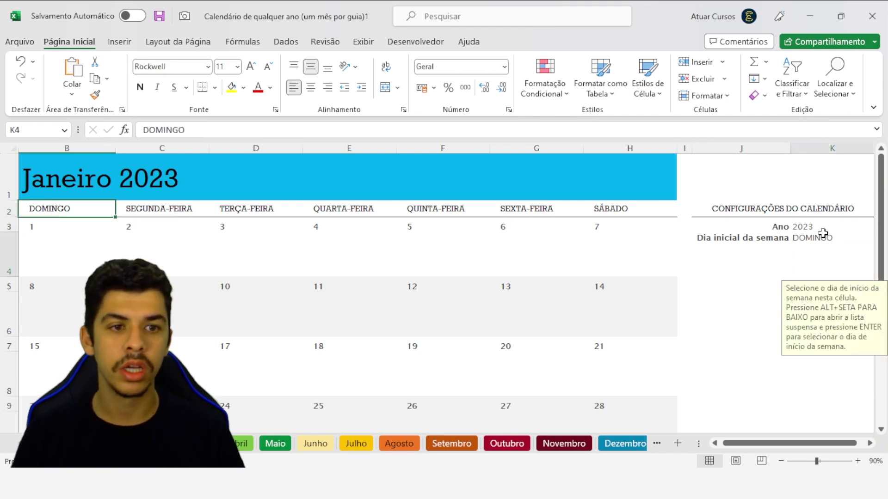
{"action": "key", "text": "alt+Down"}
{"action": "key", "text": "Down"}
{"action": "key", "text": "Return"}
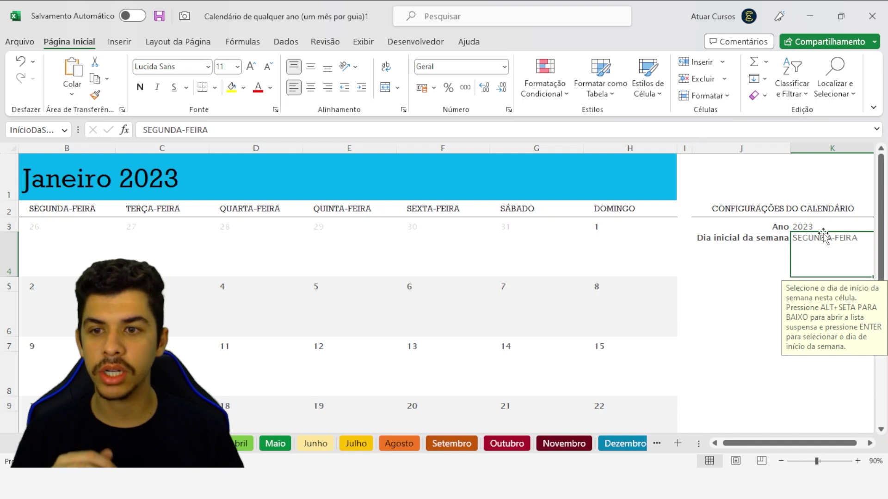
{"action": "key", "text": "Up"}
{"action": "key", "text": "Down"}
{"action": "key", "text": "alt+Down"}
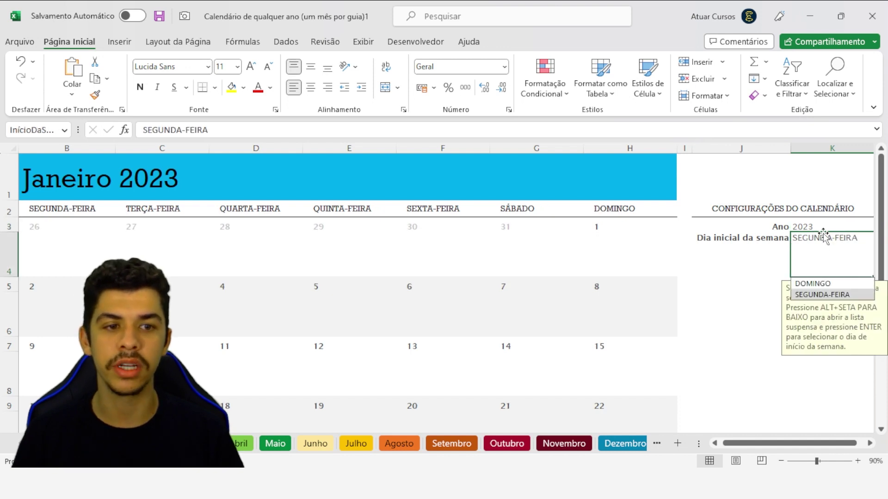
{"action": "key", "text": "Escape"}
- Check the weekday headers and restore the week start day in K4 to DOMINGO
{"action": "left_click", "coordinate": [60, 225]}
{"action": "key", "text": "Left"}
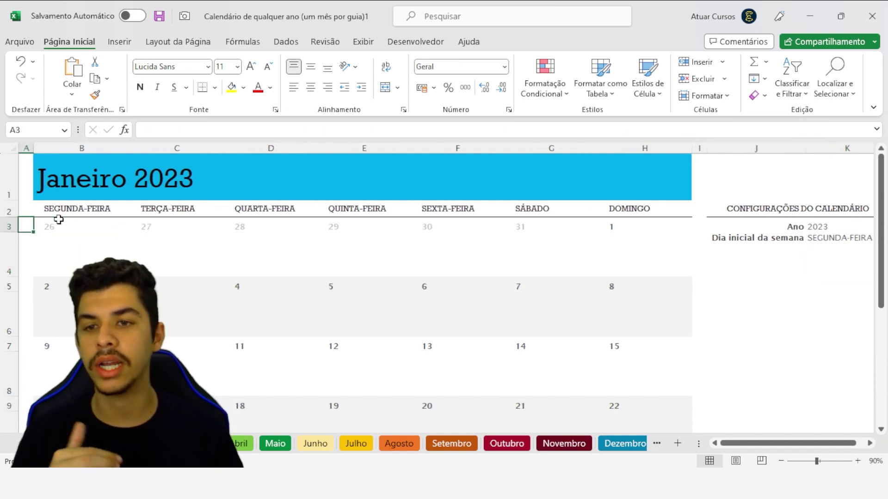
{"action": "key", "text": "Right"}
{"action": "key", "text": "Up"}
{"action": "key", "text": "Right"}
{"action": "key", "text": "Right"}
{"action": "key", "text": "Right"}
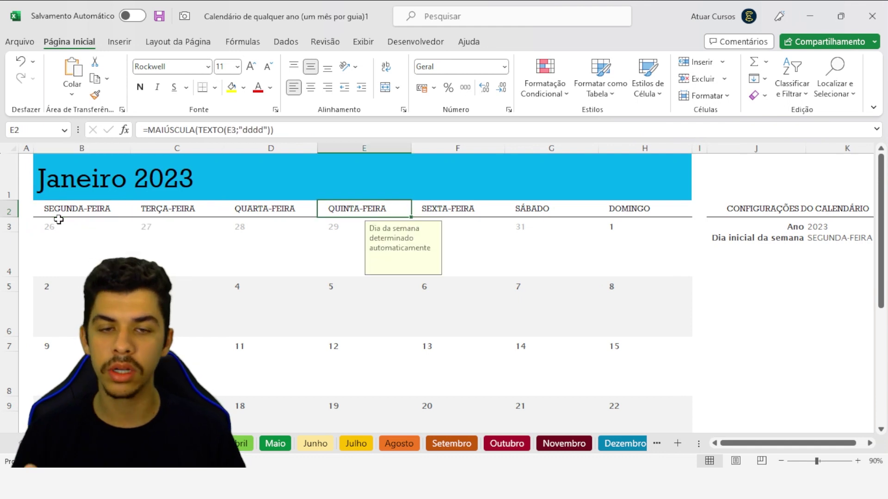
{"action": "key", "text": "Right"}
{"action": "key", "text": "Right"}
{"action": "key", "text": "Right"}
{"action": "key", "text": "Right"}
{"action": "key", "text": "Right"}
{"action": "key", "text": "Right"}
{"action": "key", "text": "Down"}
{"action": "key", "text": "Down"}
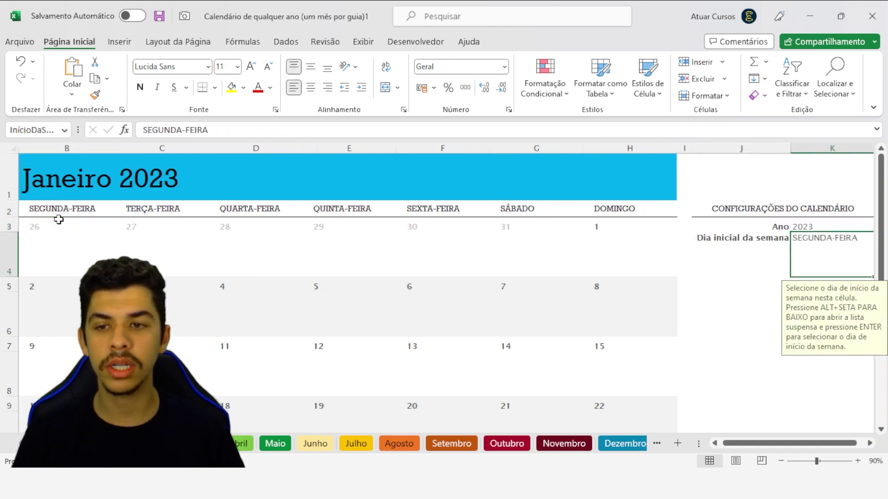
{"action": "key", "text": "alt+Down"}
{"action": "key", "text": "Up"}
{"action": "key", "text": "Return"}
{"action": "key", "text": "Up"}
{"action": "key", "text": "Left"}
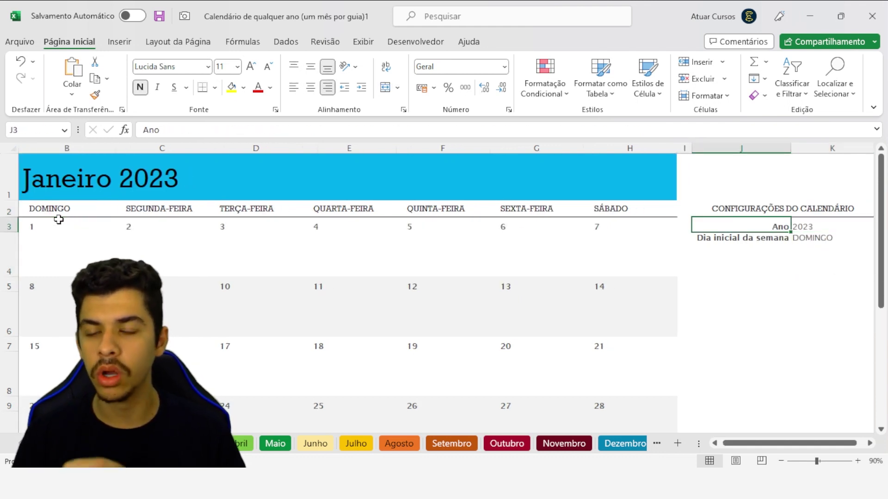
{"action": "key", "text": "Home"}
{"action": "key", "text": "Up"}
{"action": "key", "text": "Right"}
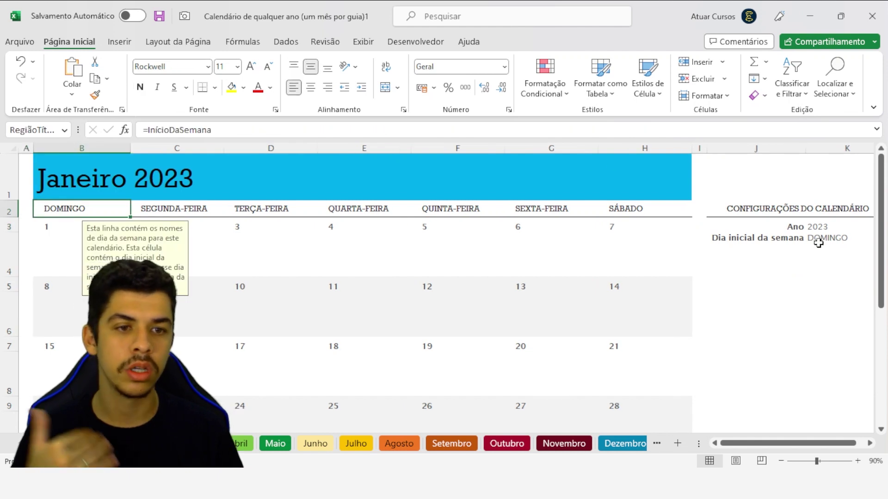
- Set the Ano cell K3 to 2022 and return to the first calendar day
{"action": "left_click", "coordinate": [819, 226]}
{"action": "type", "text": "2022"}
{"action": "key", "text": "Return"}
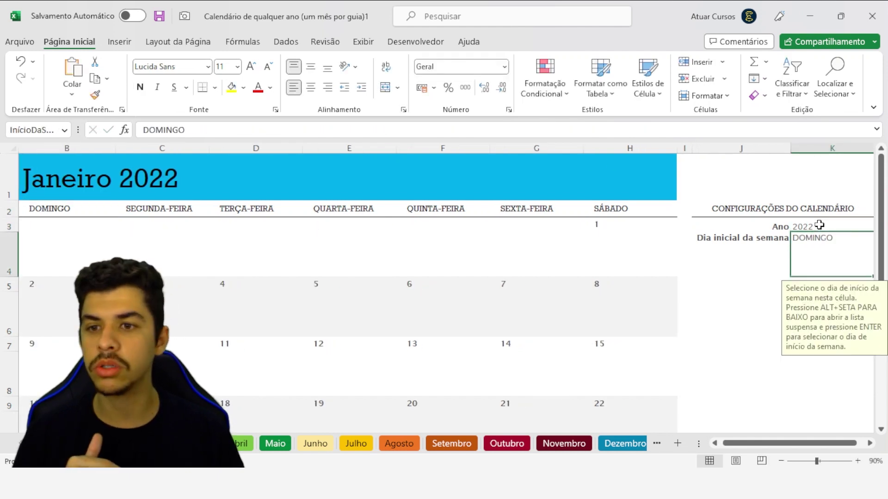
{"action": "key", "text": "Up"}
{"action": "key", "text": "Left"}
{"action": "key", "text": "Home"}
{"action": "key", "text": "Right"}
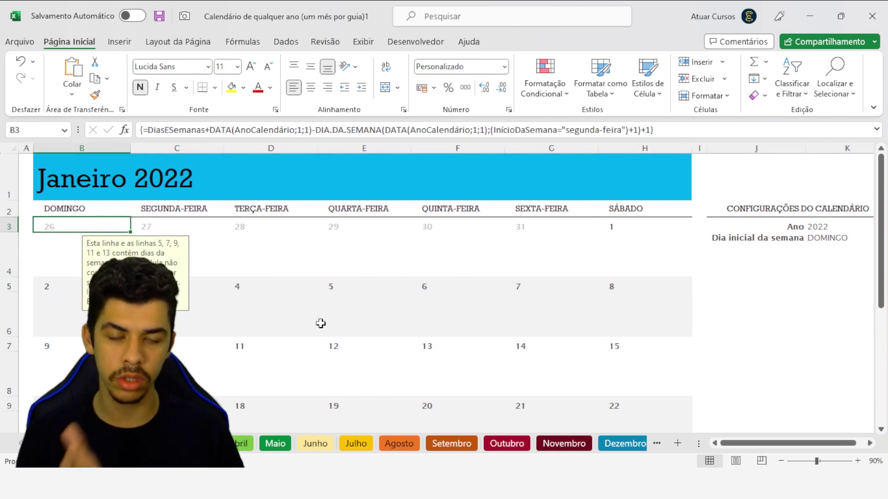
- Enter 2023 in the Ano cell K3, then select note cell B4 under 1 January
{"action": "left_click", "coordinate": [814, 210]}
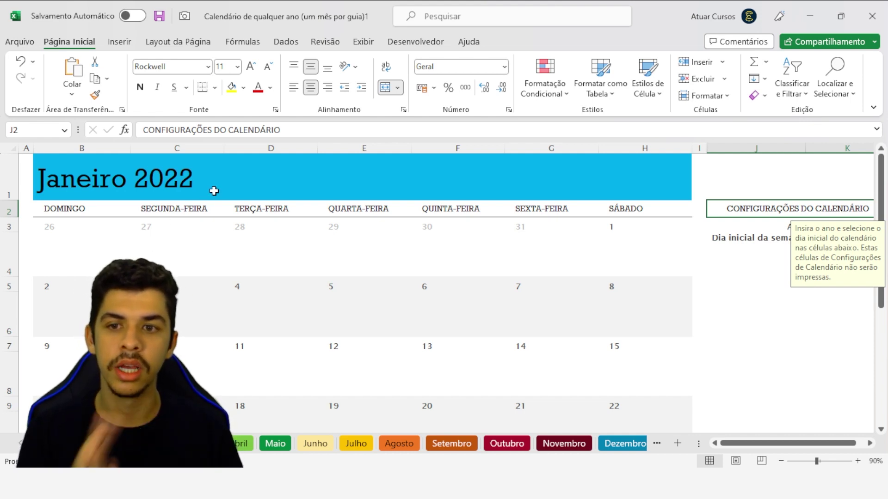
{"action": "left_click", "coordinate": [99, 255]}
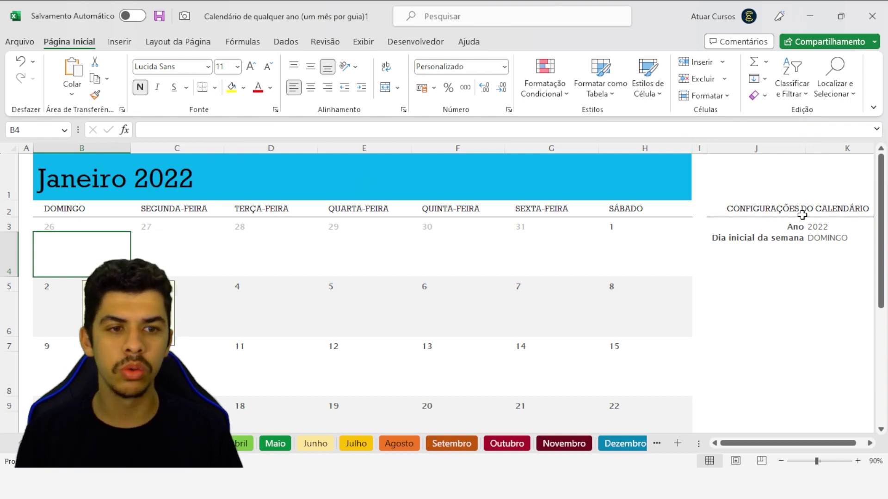
{"action": "left_click", "coordinate": [821, 229]}
{"action": "type", "text": "20"}
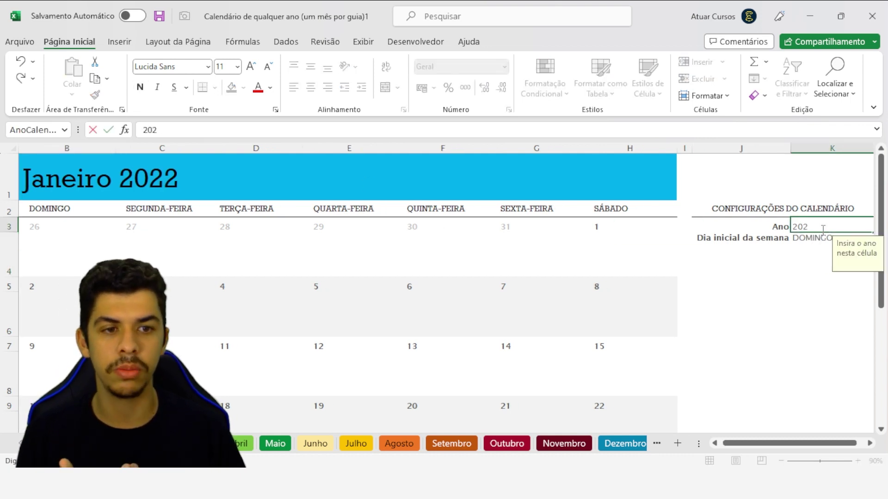
{"action": "key", "text": "ctrl+Return"}
{"action": "key", "text": "Left"}
{"action": "key", "text": "Home"}
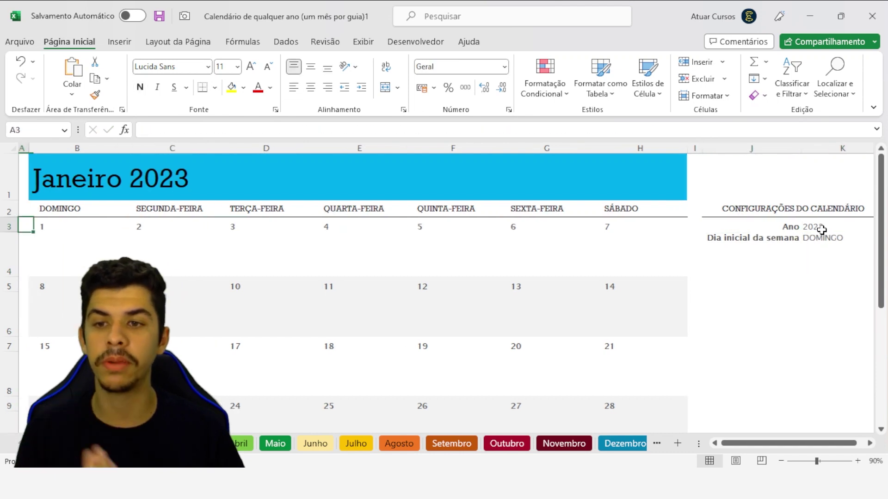
{"action": "key", "text": "Down"}
{"action": "key", "text": "Right"}
- Type a note with a person's name and course company into B4 and commit it
{"action": "type", "text": "Lu"}
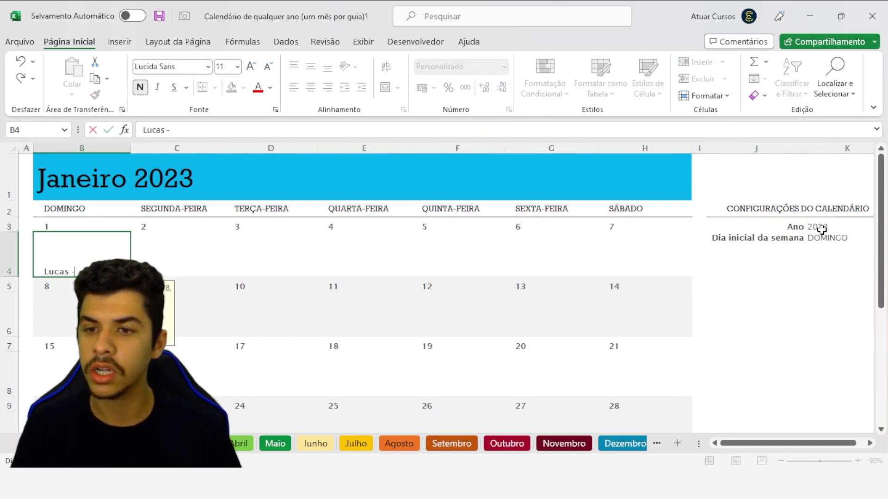
{"action": "type", "text": "sos"}
{"action": "key", "text": "ctrl+Return"}
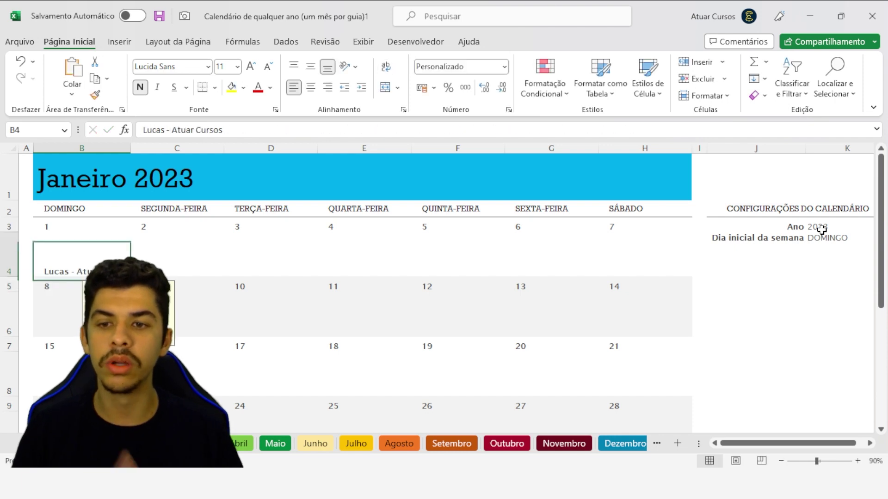